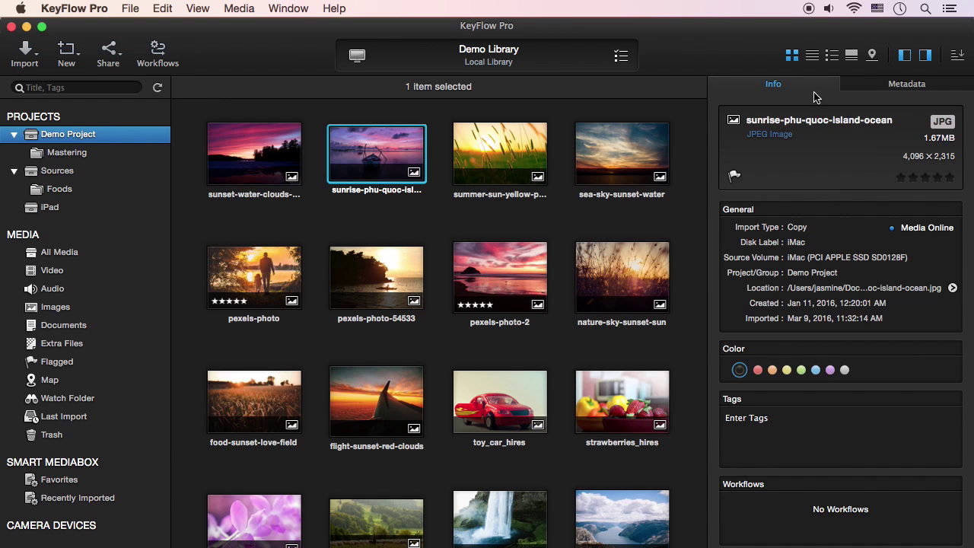
Step: Create a new metadata view group named 'Editor's Metadata' in the metadata view editor
left_click(866, 86)
left_click(844, 126)
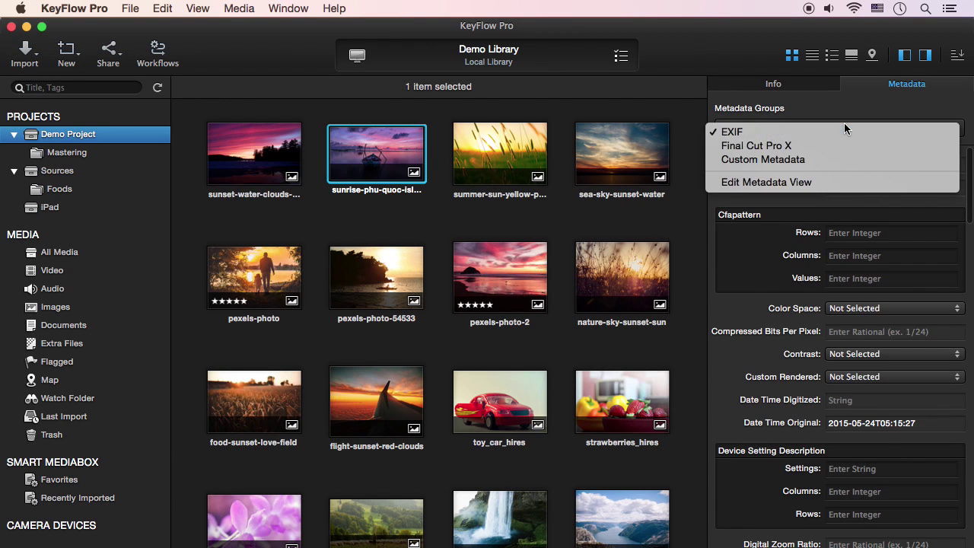
left_click(837, 183)
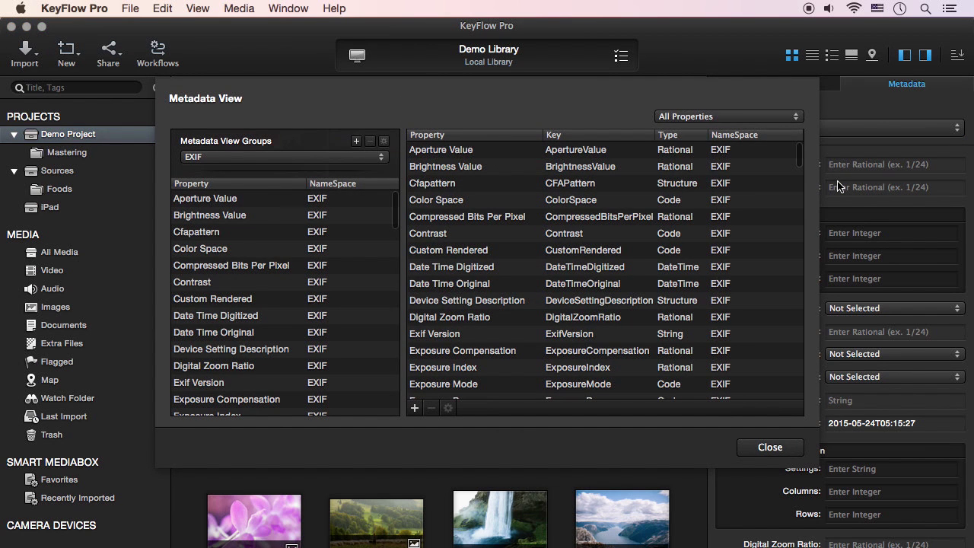
left_click(358, 142)
type("Edi")
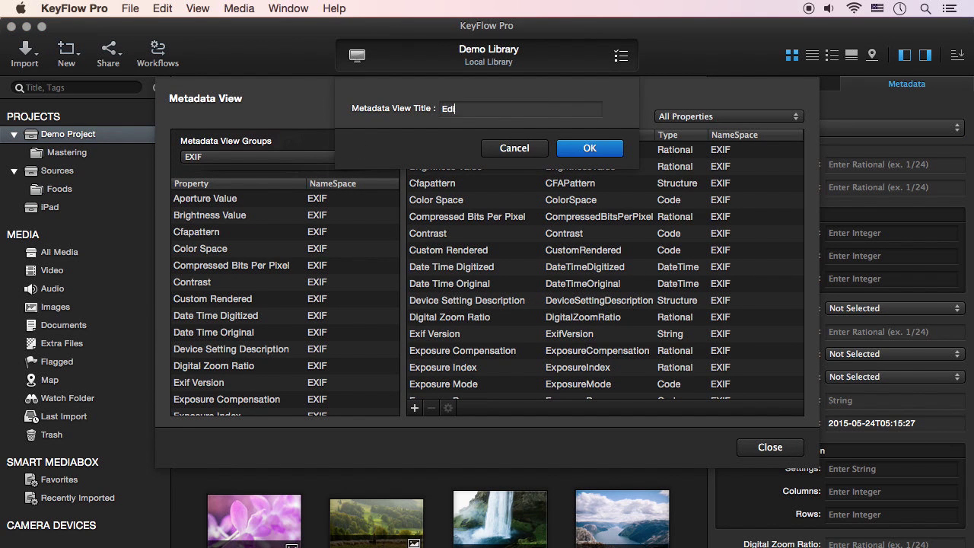
type("tor's Metadata")
key("Return")
Step: Add EXIF Date Time Original plus TIFF Model and Software to the new group
left_click(715, 117)
left_click(708, 142)
left_click_drag(449, 283, 342, 274)
left_click(723, 116)
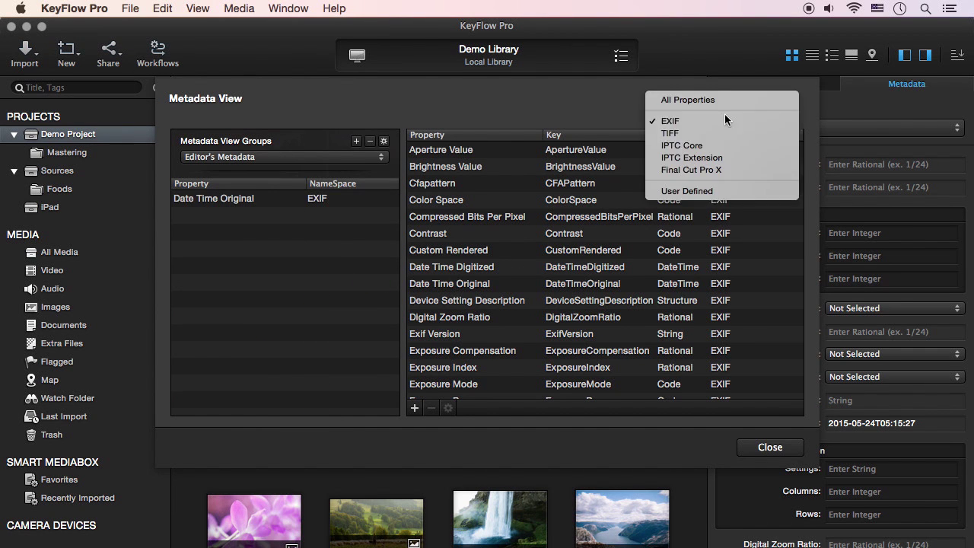
left_click(719, 130)
left_click_drag(422, 300, 304, 220)
scroll(601, 304, "down", 5)
left_click_drag(429, 323, 335, 312)
Step: Add Final Cut Pro X fields such as Title, Actors, Category, Copyright and Genre to the group
left_click(723, 116)
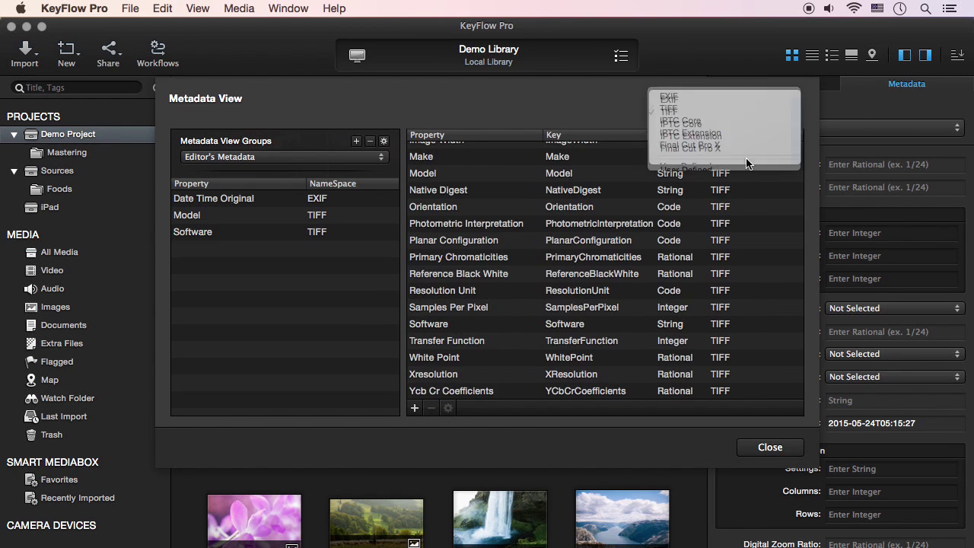
left_click(723, 148)
left_click_drag(420, 150, 320, 268)
left_click_drag(429, 183, 319, 284)
left_click_drag(431, 200, 320, 302)
left_click_drag(429, 266, 358, 320)
scroll(601, 304, "down", 5)
left_click_drag(422, 243, 335, 335)
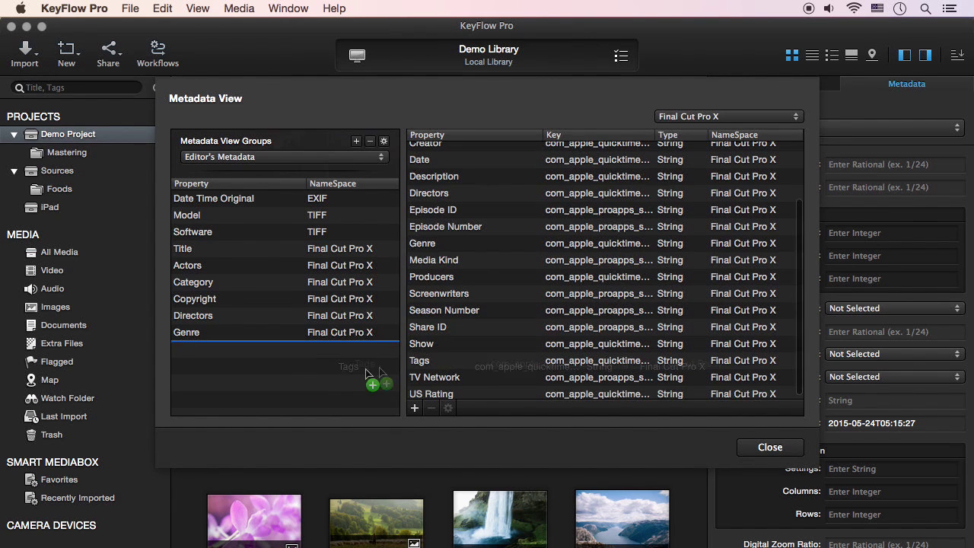
left_click_drag(419, 360, 335, 352)
left_click_drag(433, 175, 335, 369)
left_click_drag(210, 256, 156, 254)
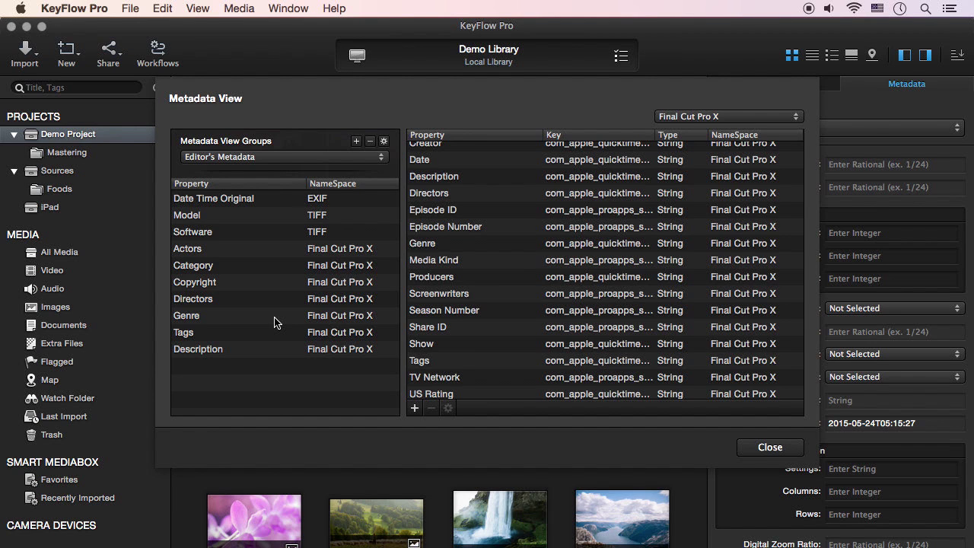
Step: Create a user-defined property 'Editor' (key 'editor') and place it in Editor's Metadata after Model
left_click(696, 118)
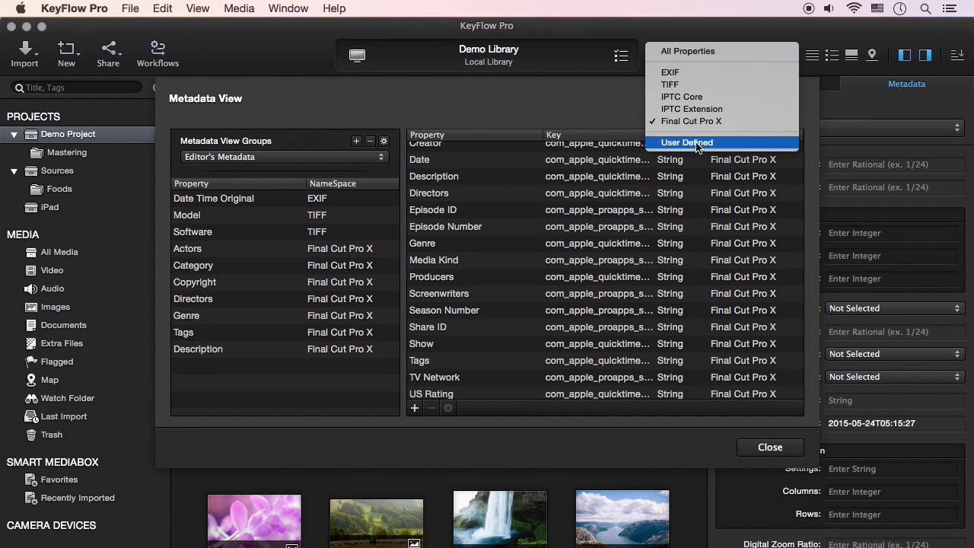
left_click(696, 143)
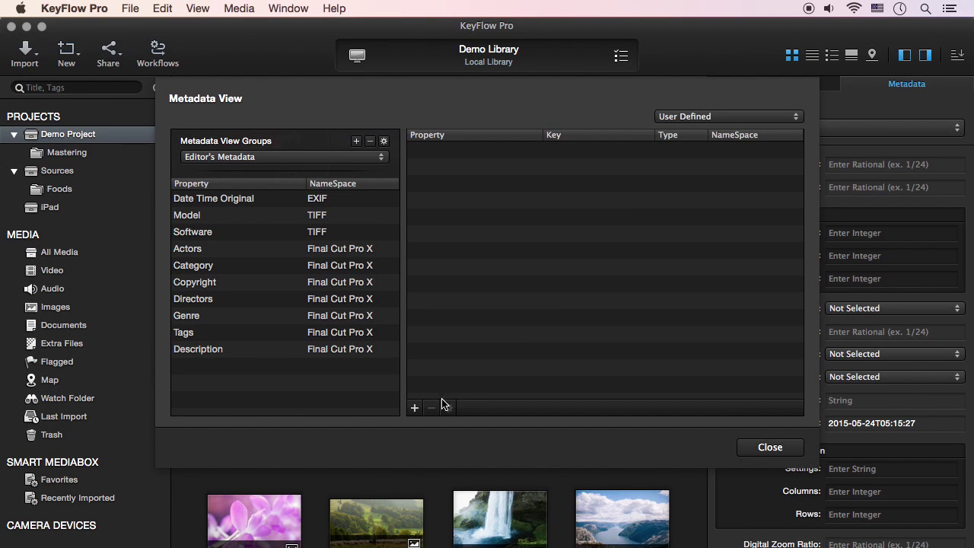
left_click(414, 408)
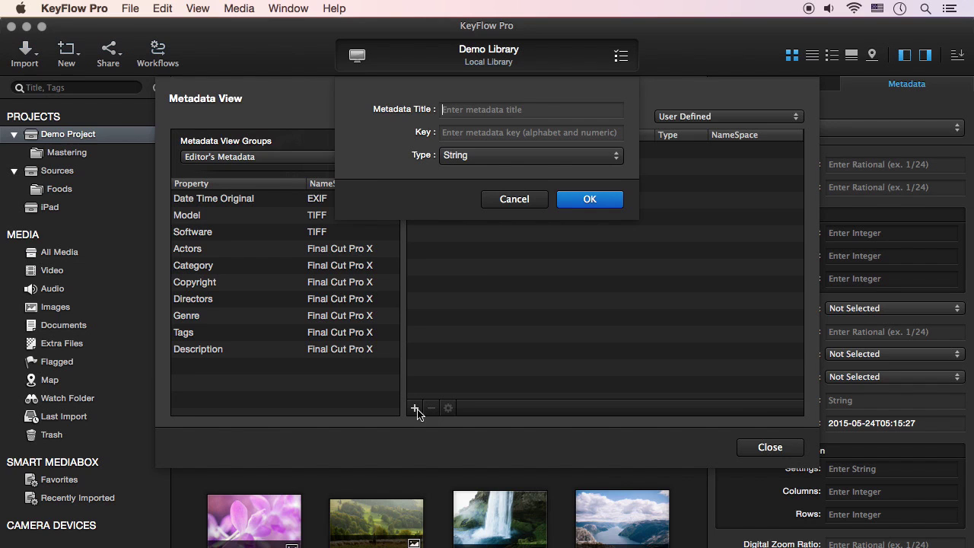
type("Editoreditor")
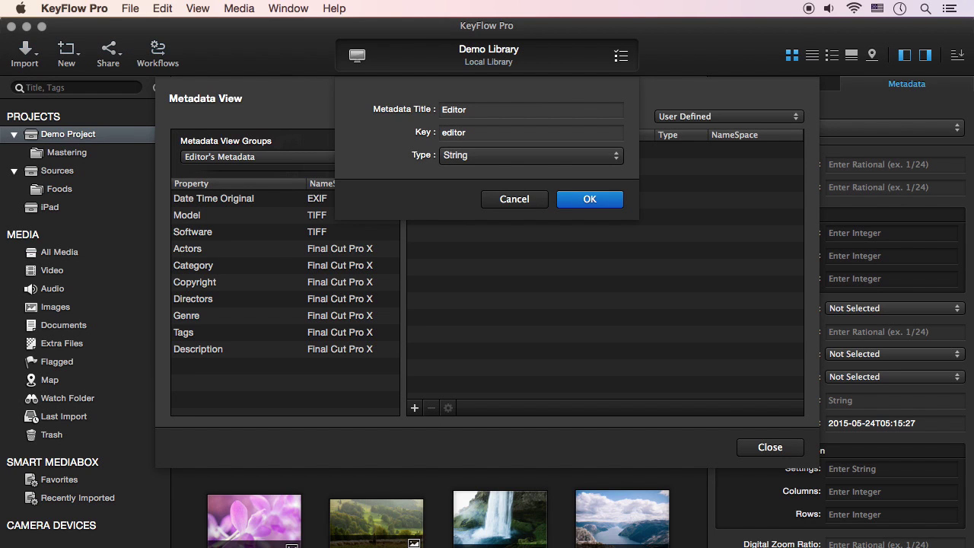
key("Return")
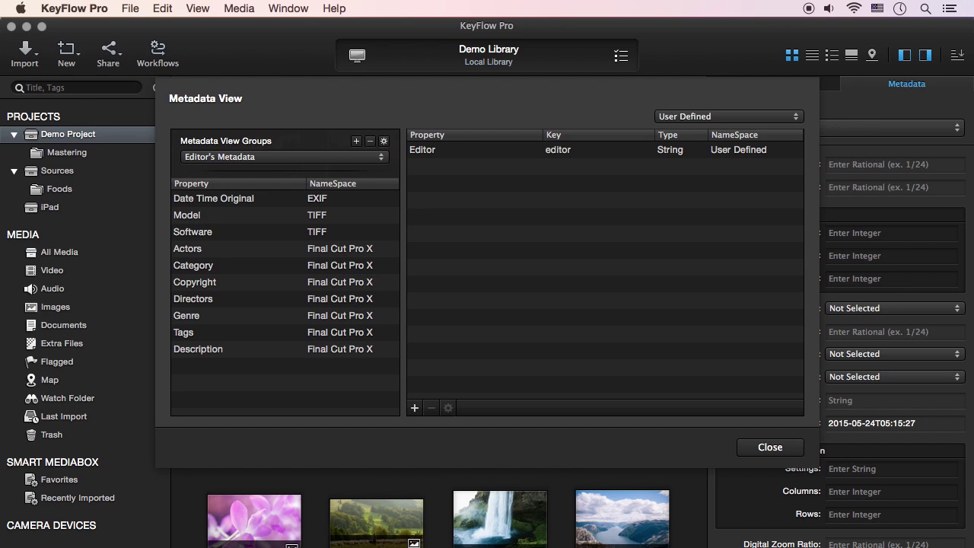
left_click_drag(465, 152, 337, 224)
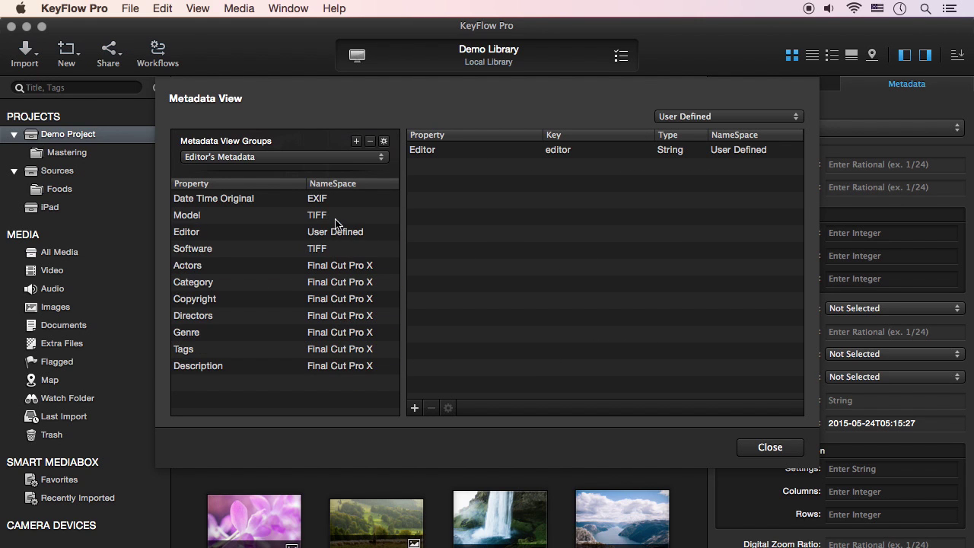
Step: Close the view editor and display the image's metadata using the Editor's Metadata group
left_click(777, 452)
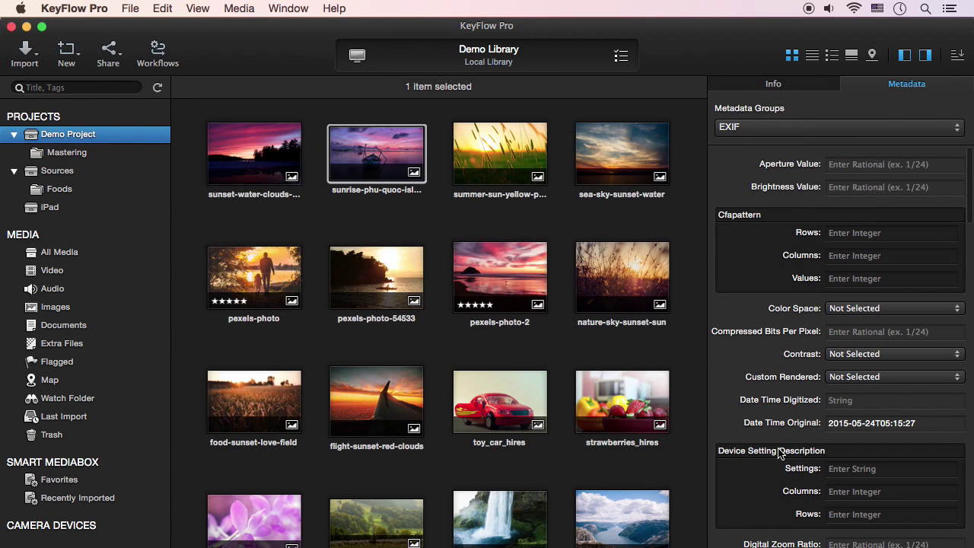
left_click(808, 131)
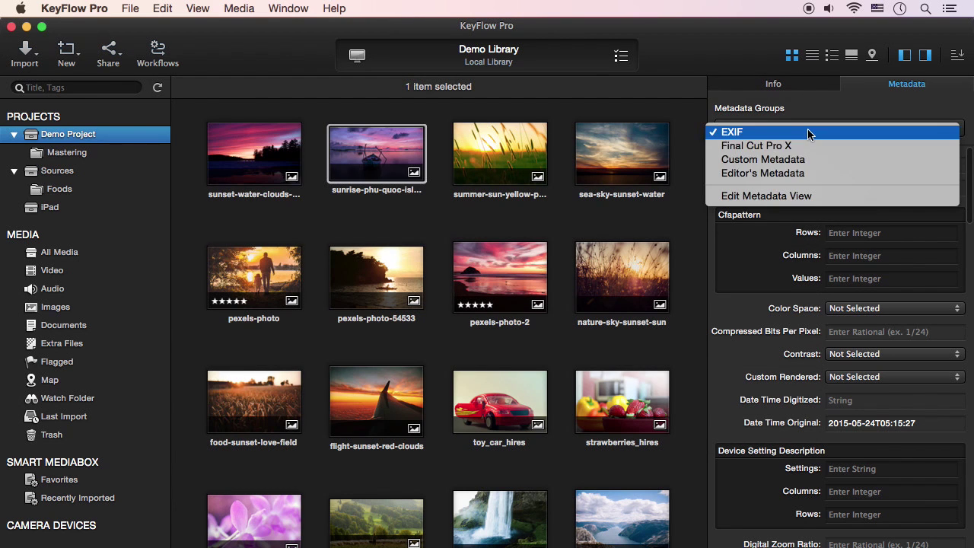
left_click(807, 173)
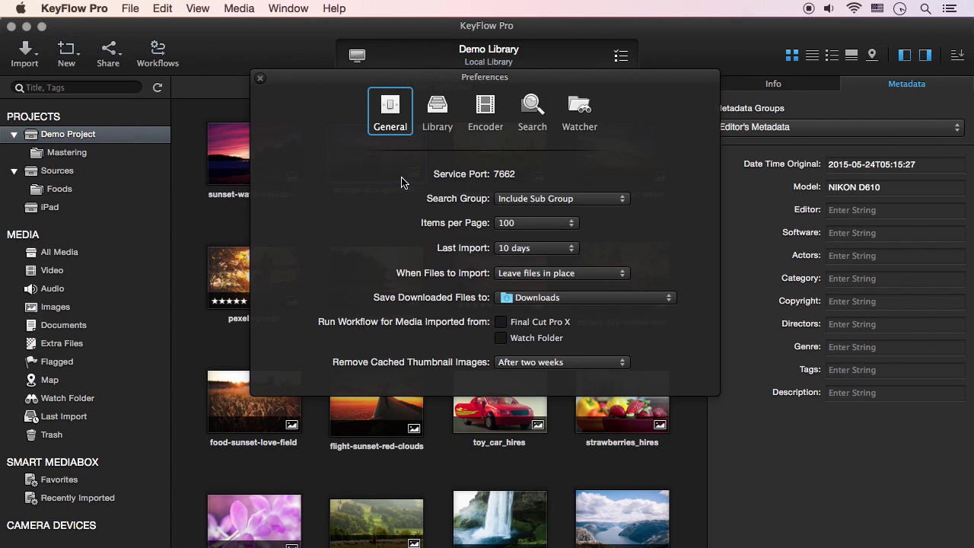
Step: In Search preferences, enable text search for TIFF Model, Final Cut Pro X Genre and user-defined Editor
left_click(531, 120)
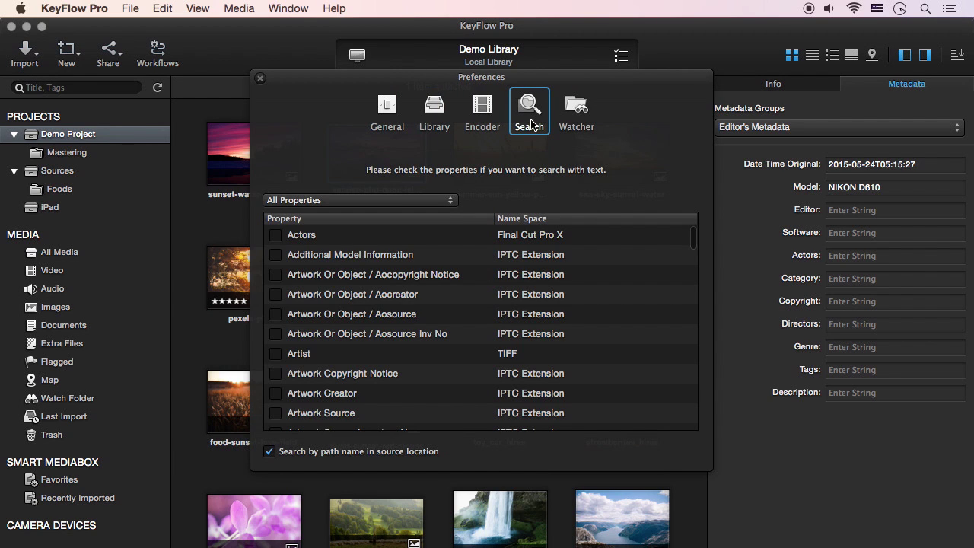
left_click(364, 200)
left_click(357, 237)
left_click(277, 274)
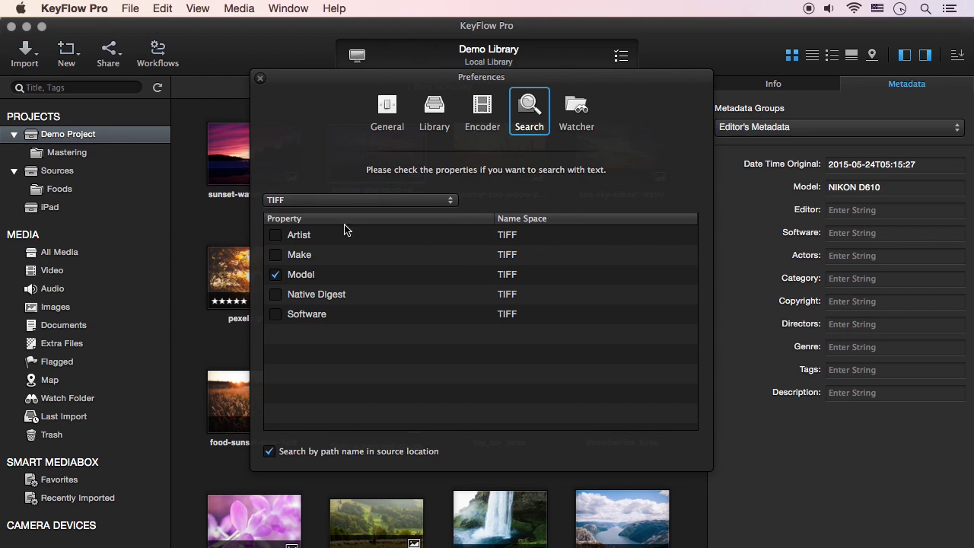
left_click(386, 202)
left_click(373, 244)
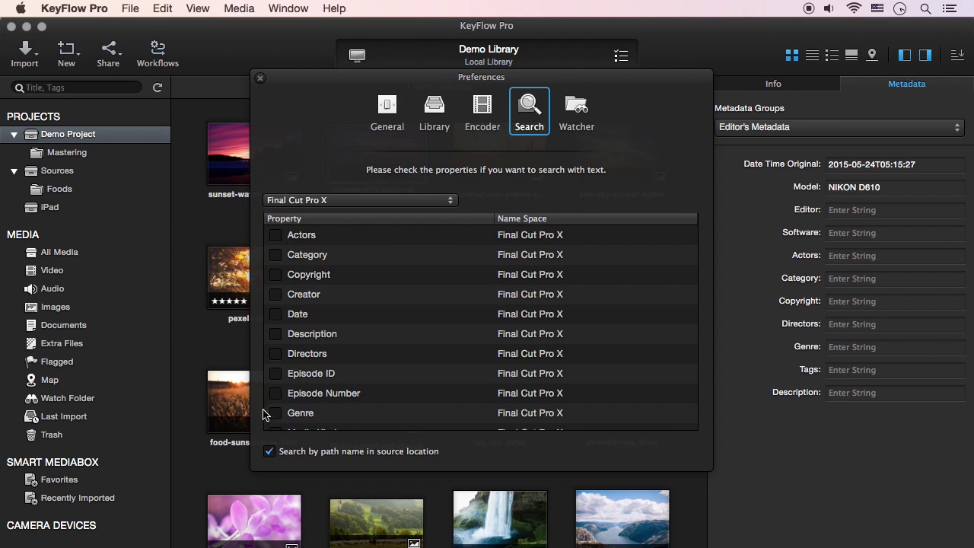
left_click(275, 412)
left_click(430, 204)
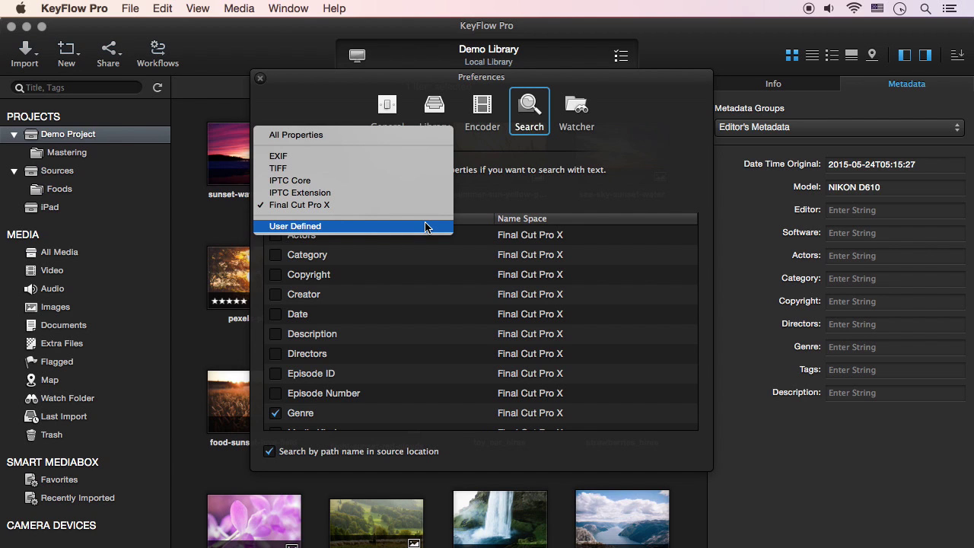
left_click(424, 226)
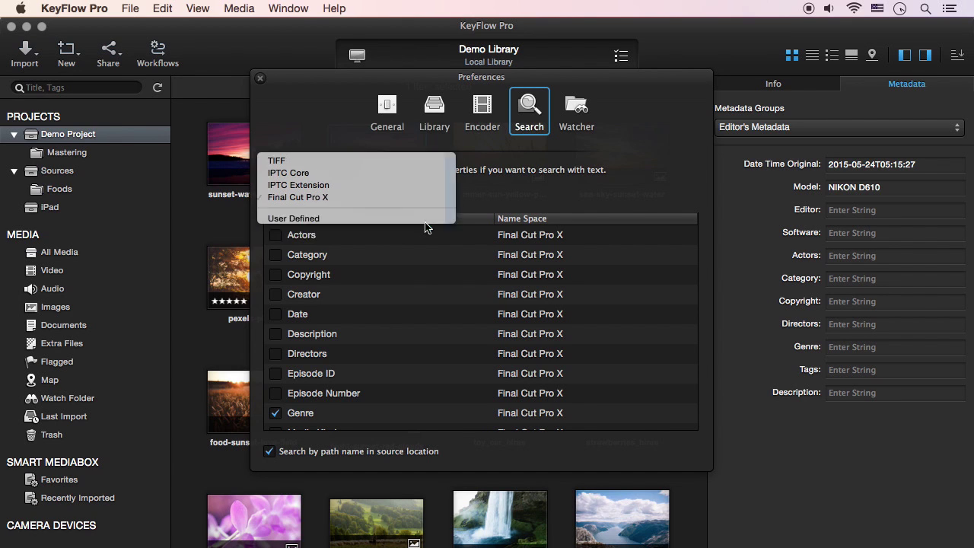
left_click(275, 238)
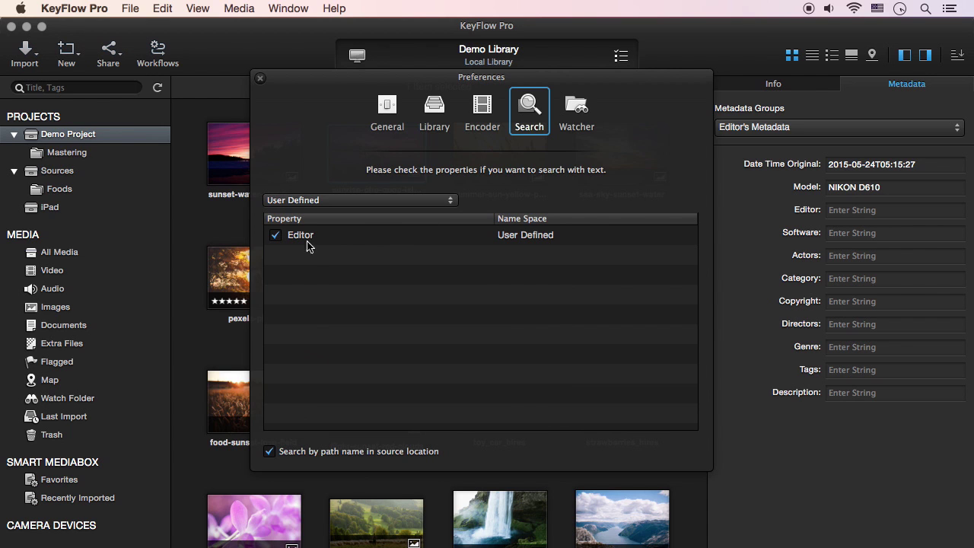
Step: Enter an editor's name in the sunrise image's Editor field and apply the change
left_click(259, 78)
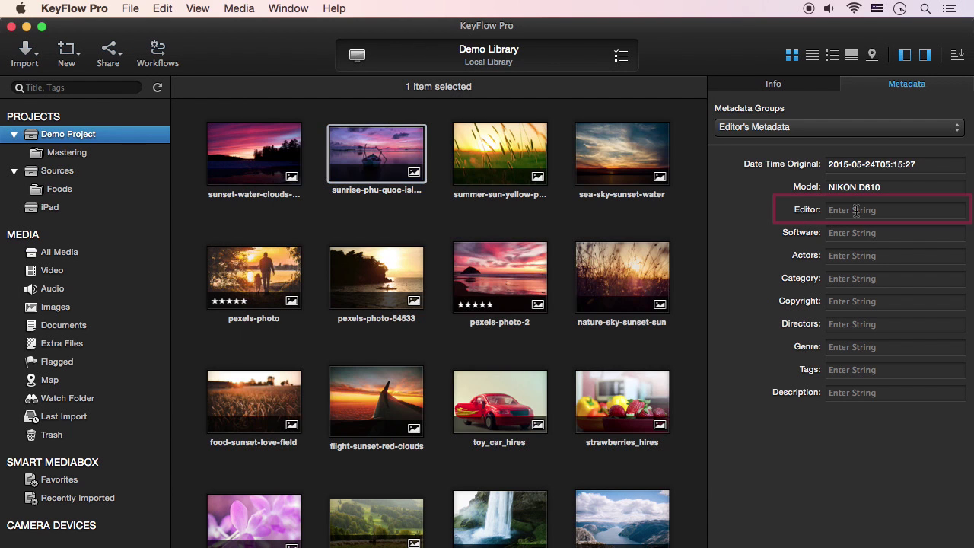
left_click(875, 210)
type("Peter")
key("Return")
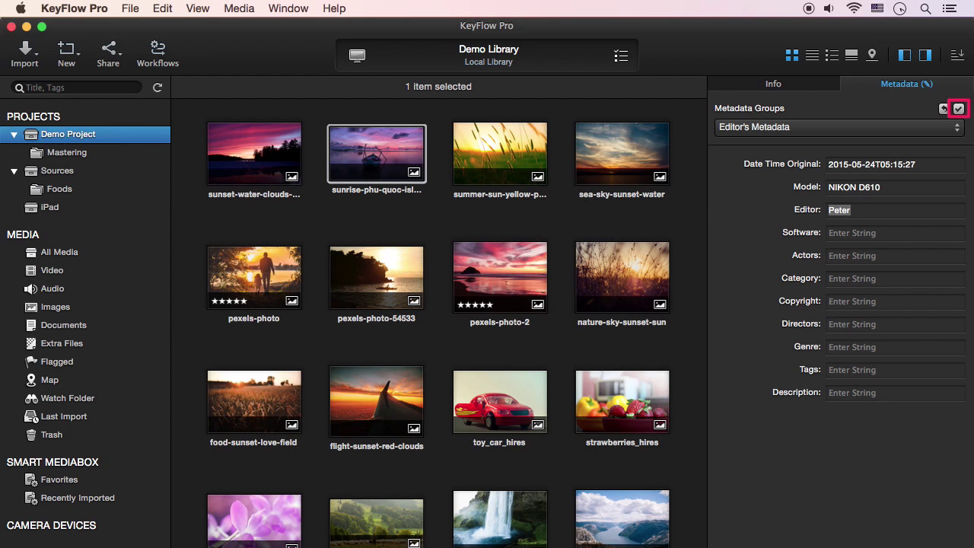
left_click(958, 109)
Step: Search All Media for that editor's name and check the first match
left_click(66, 255)
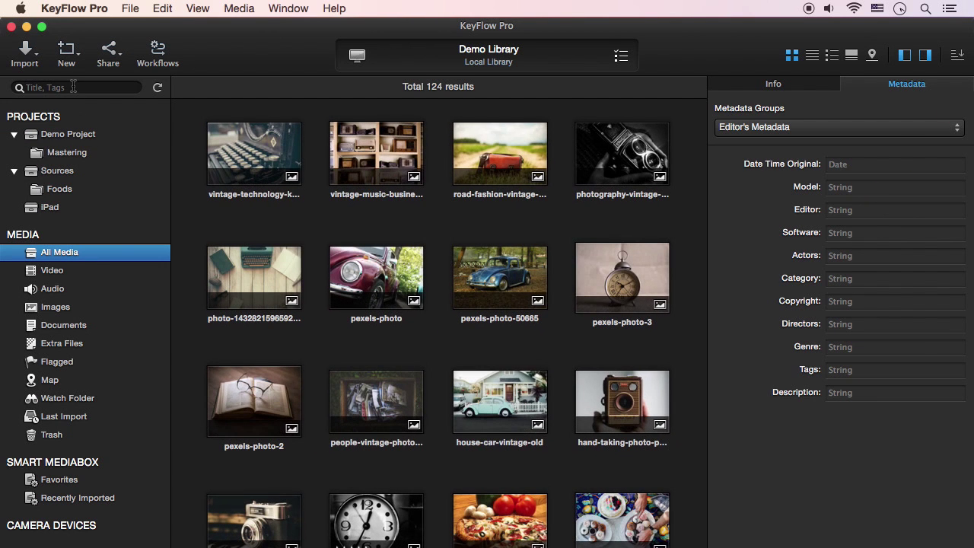
left_click(73, 86)
type("Peter")
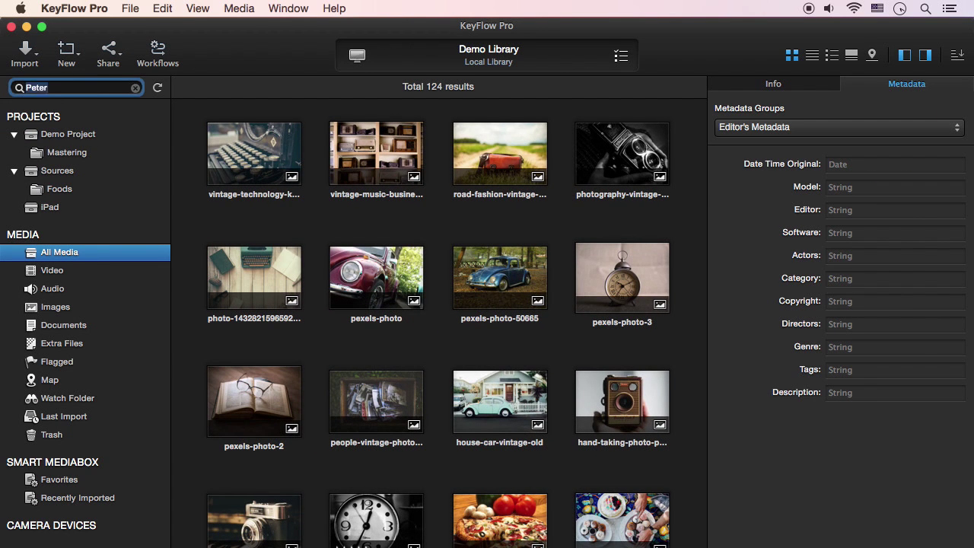
left_click(235, 163)
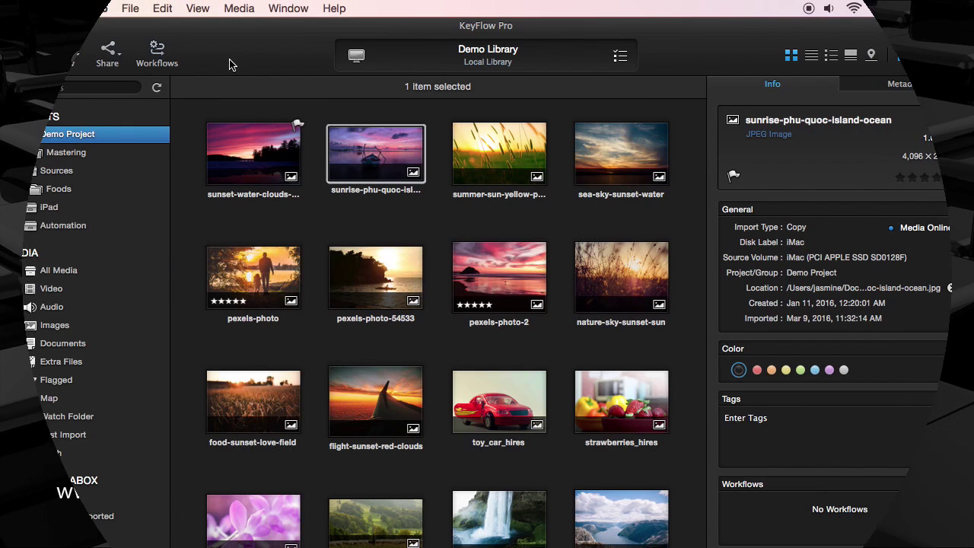
Step: Create a new workflow named 'Review' limited to video files
left_click(162, 57)
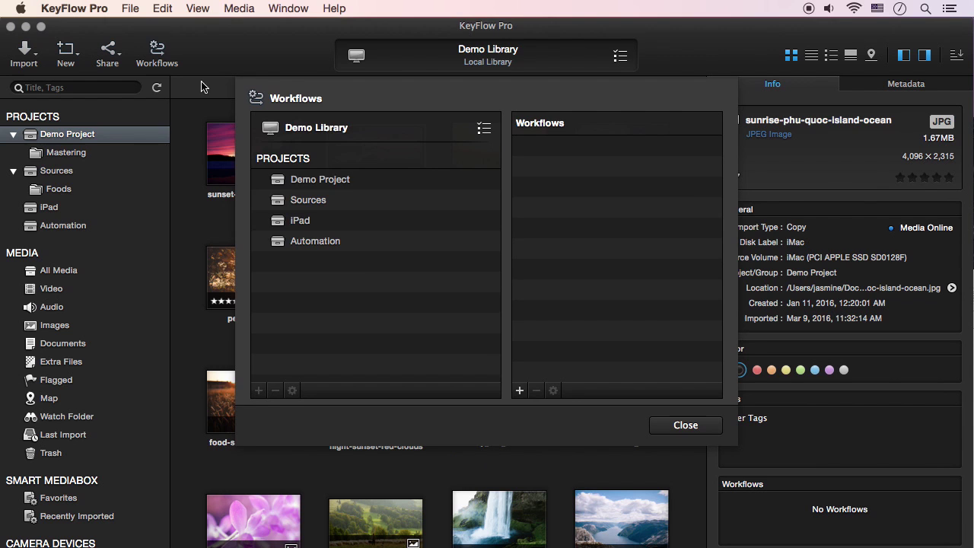
left_click(520, 390)
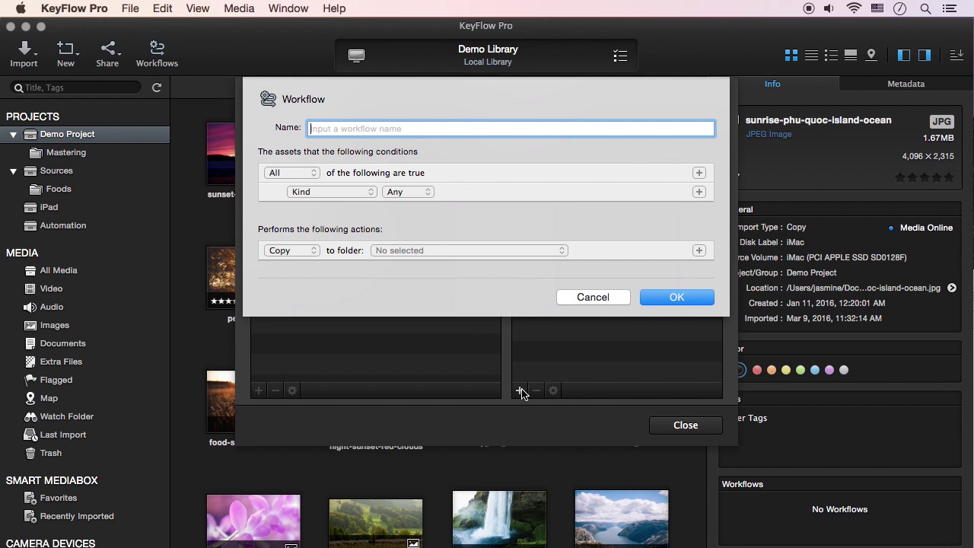
type("Review")
left_click(417, 192)
left_click(417, 204)
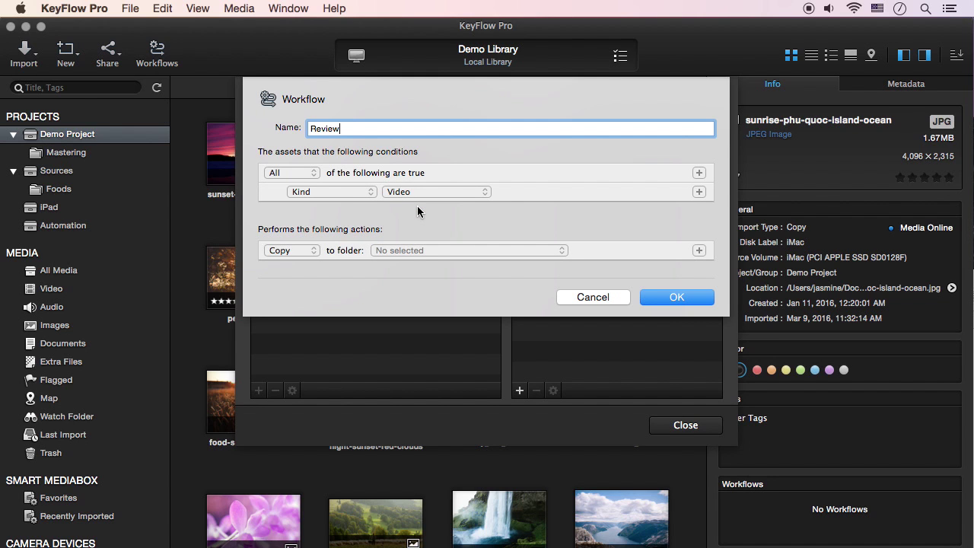
Step: Make the first action encode to H.264 at 800x450, outputting to the Edited folder
left_click(300, 250)
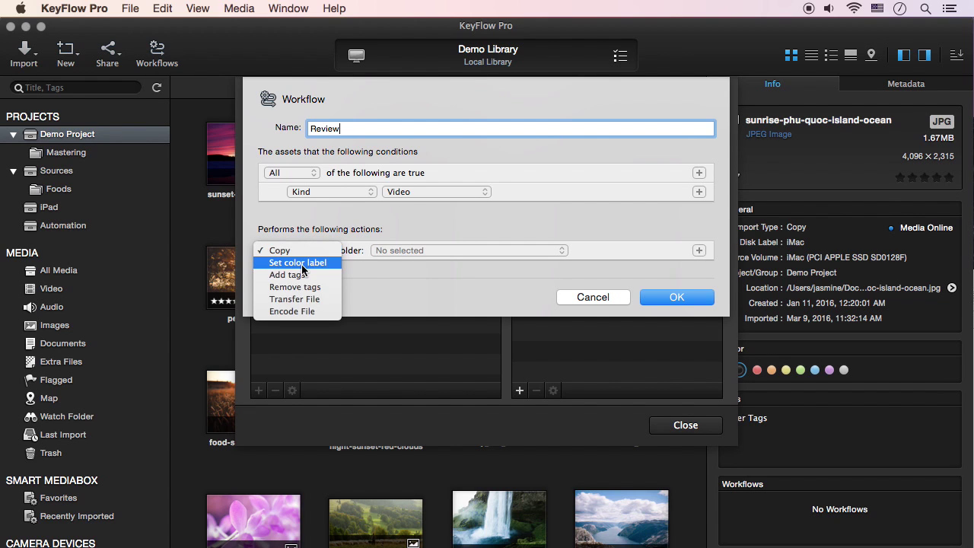
left_click(303, 311)
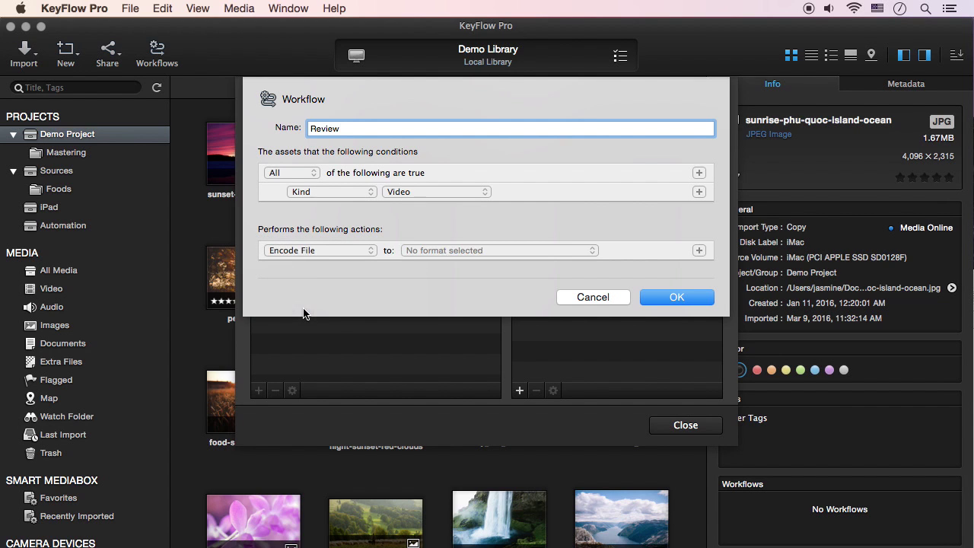
left_click(442, 255)
left_click(456, 272)
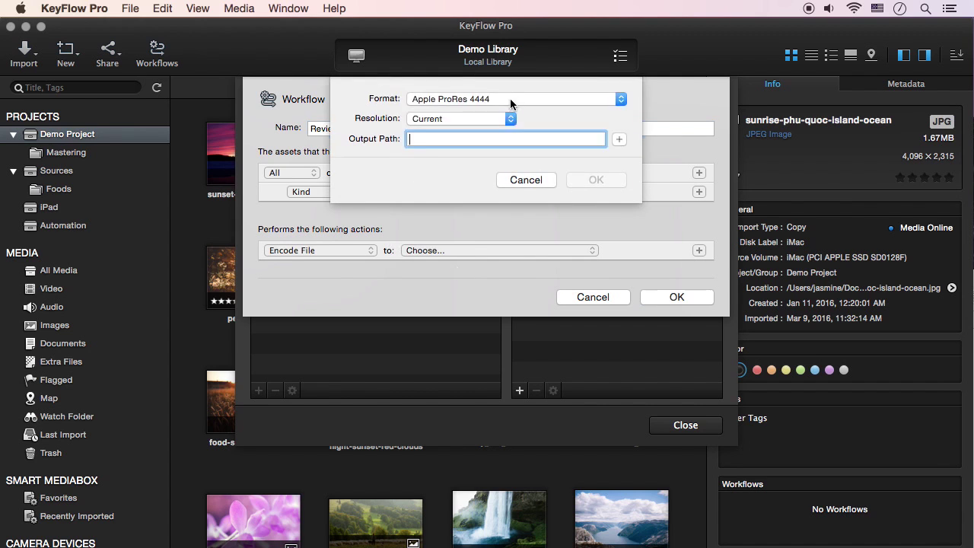
left_click(509, 98)
left_click(501, 160)
left_click(510, 118)
left_click(456, 182)
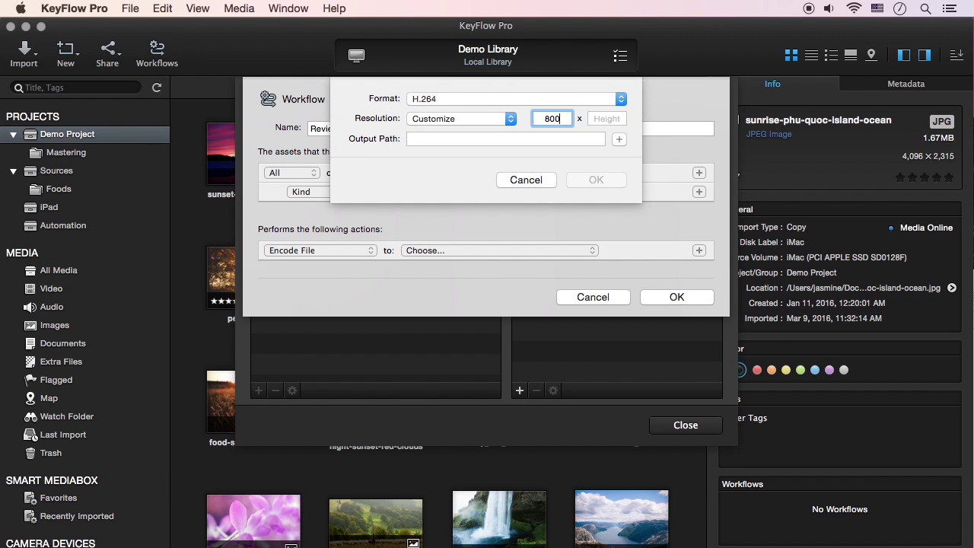
key("Tab")
left_click(618, 139)
left_click(719, 385)
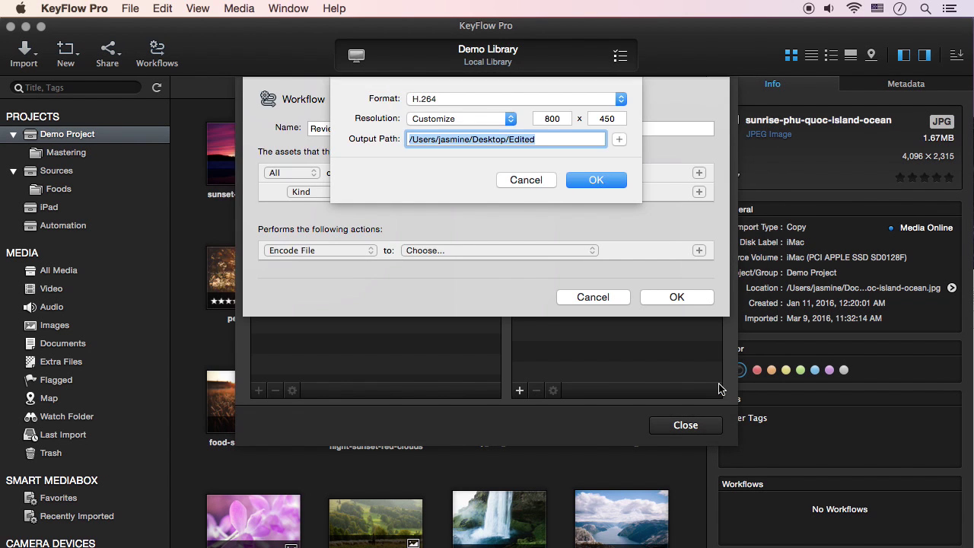
left_click(612, 180)
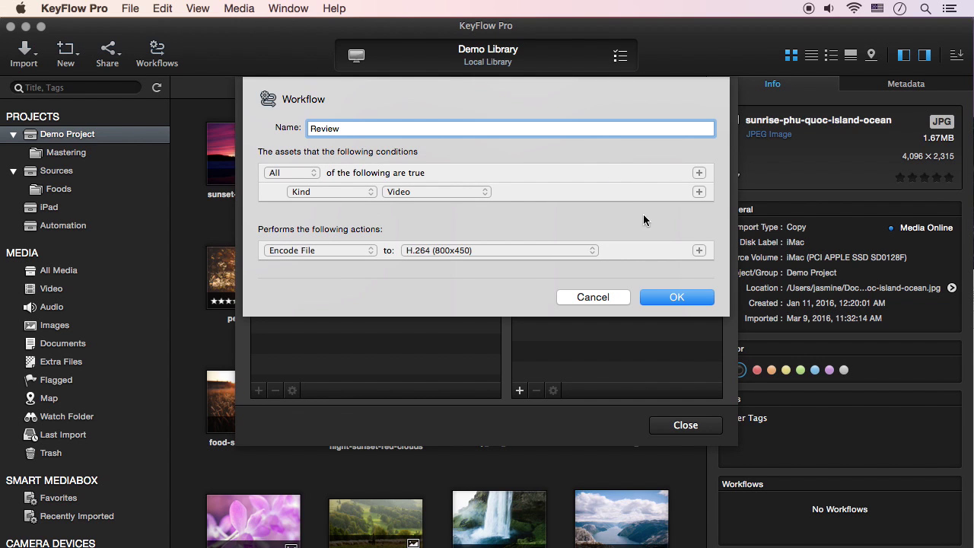
Step: Add a second action transferring files to an FTP server and save the Review workflow
left_click(699, 251)
left_click(346, 269)
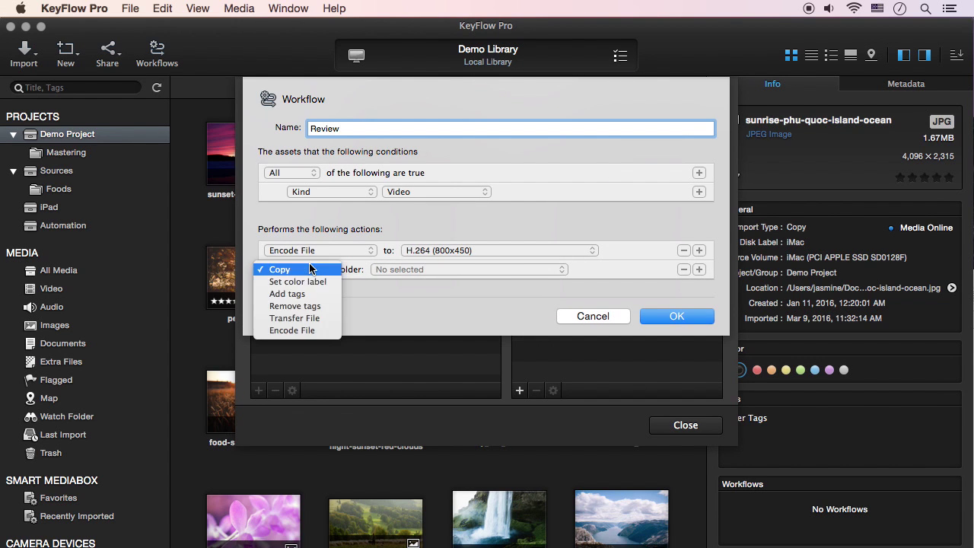
left_click(327, 319)
key("Return")
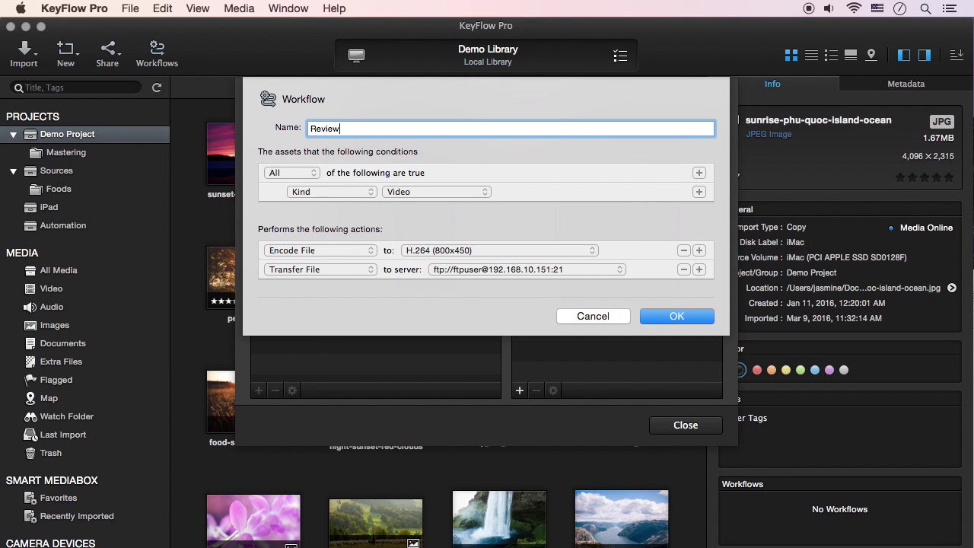
left_click(663, 313)
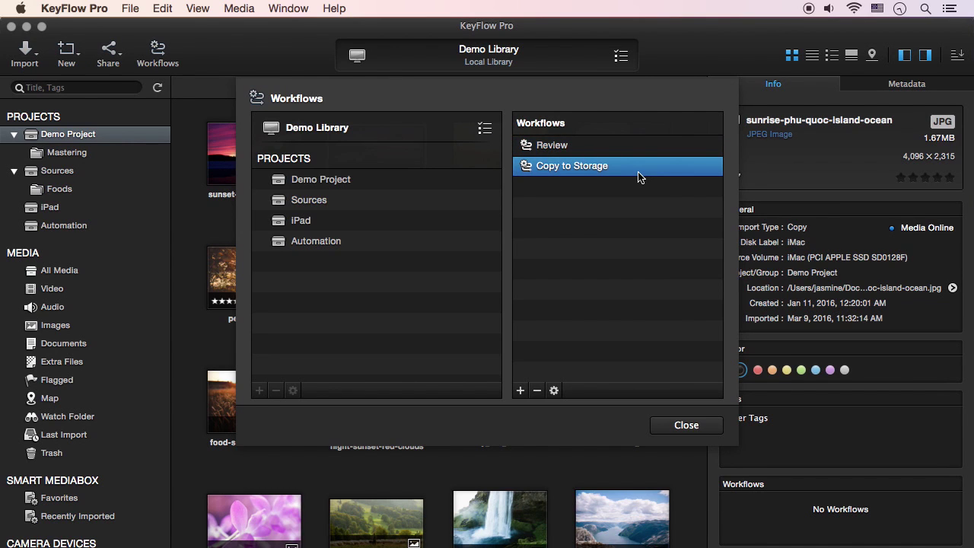
Step: Restrict Copy to Storage to image files, assign it to the Automation project, and close the window
left_click(554, 390)
left_click(398, 190)
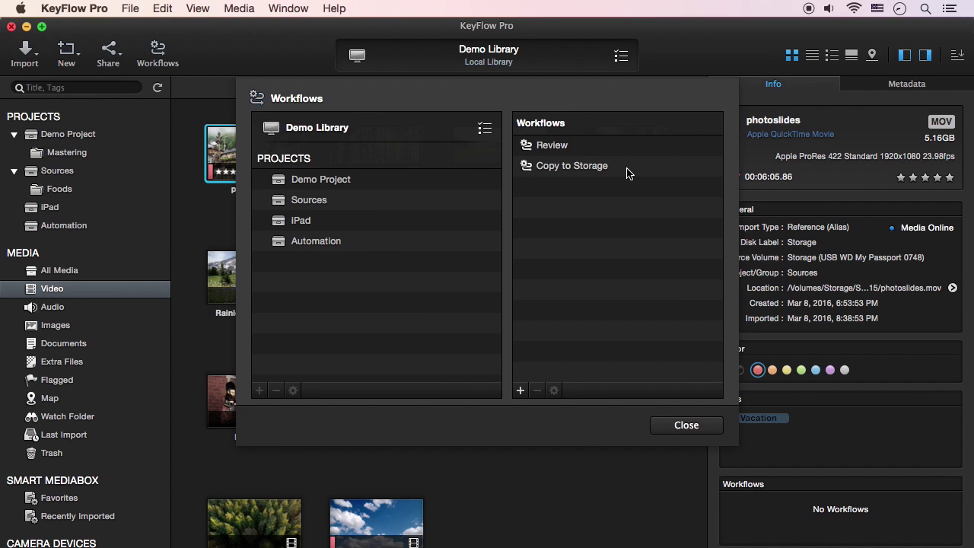
left_click(628, 174)
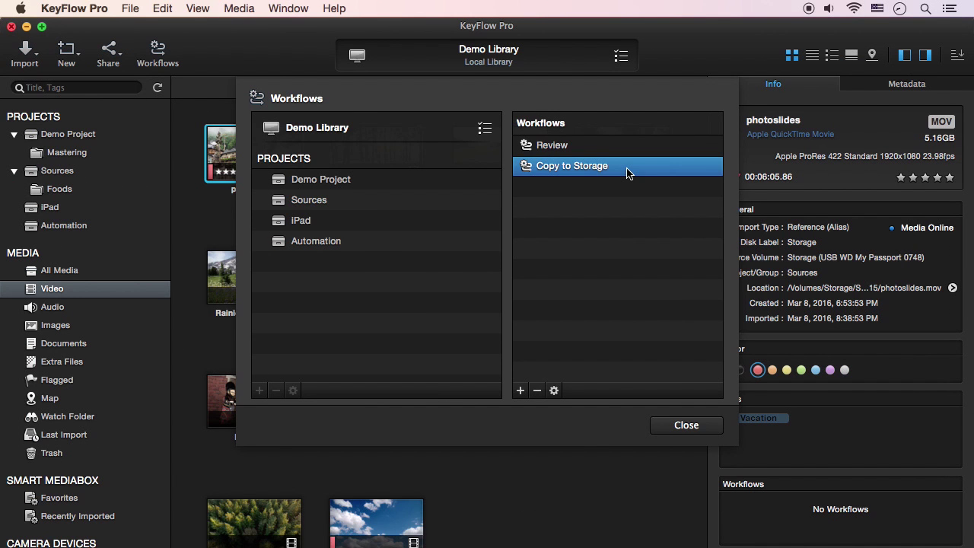
left_click_drag(628, 173, 424, 244)
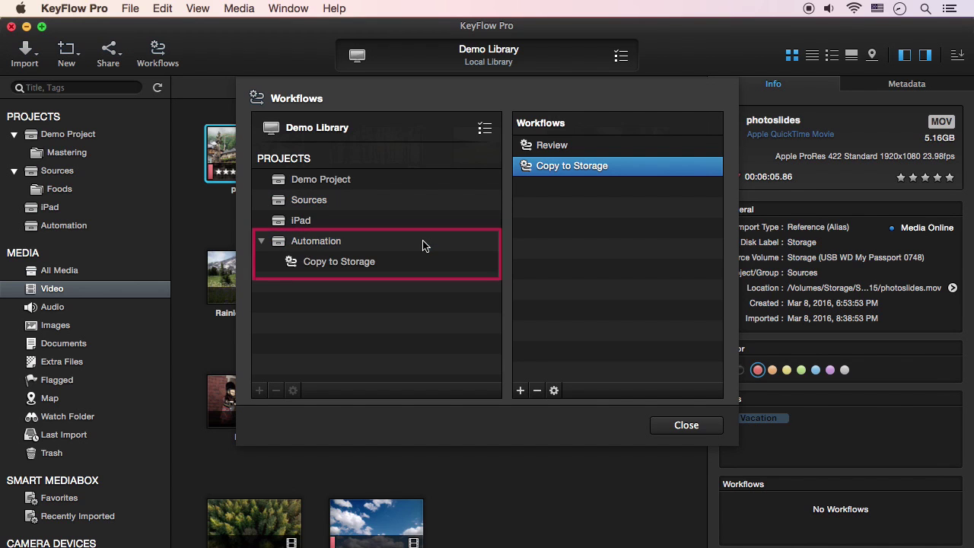
left_click(698, 426)
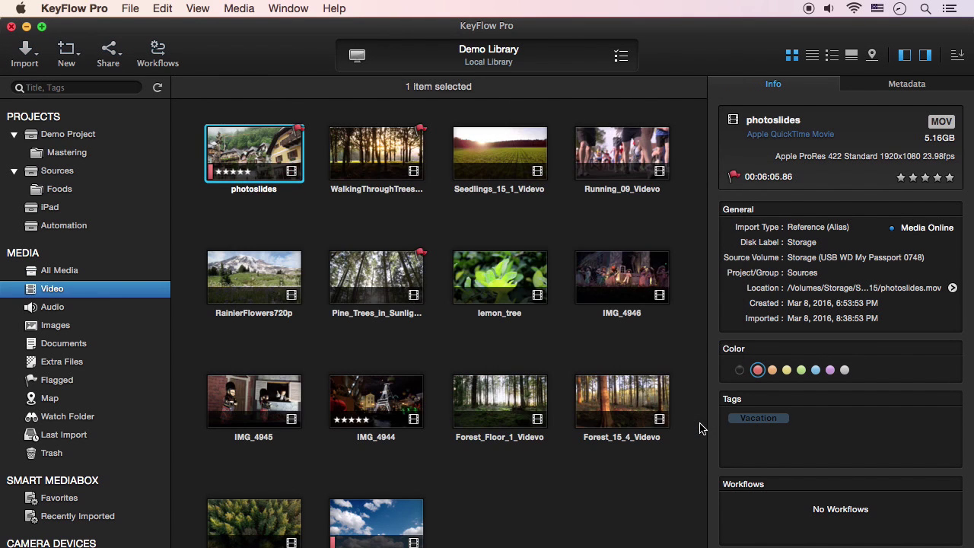
Step: Import the 14 images into the Automation project and select the first imported image
key("super+i")
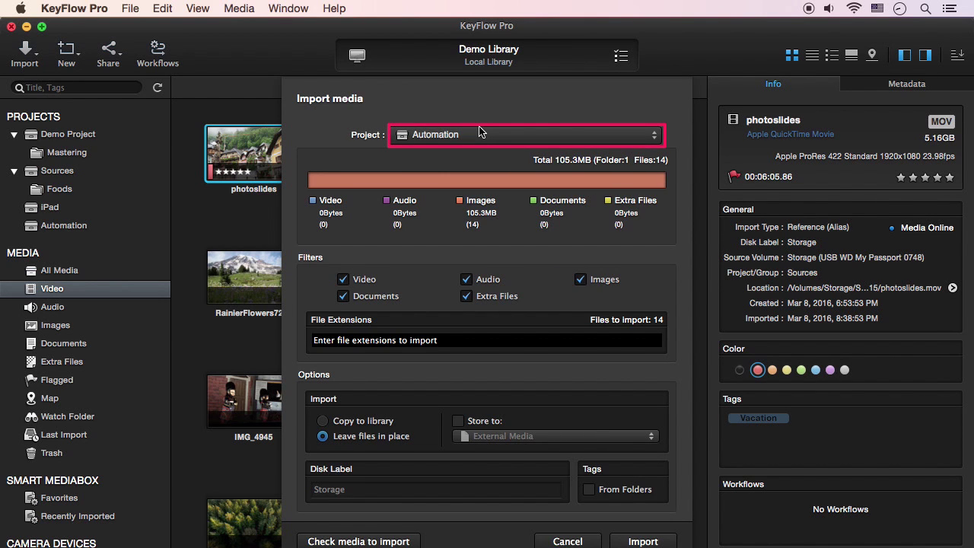
key("Return")
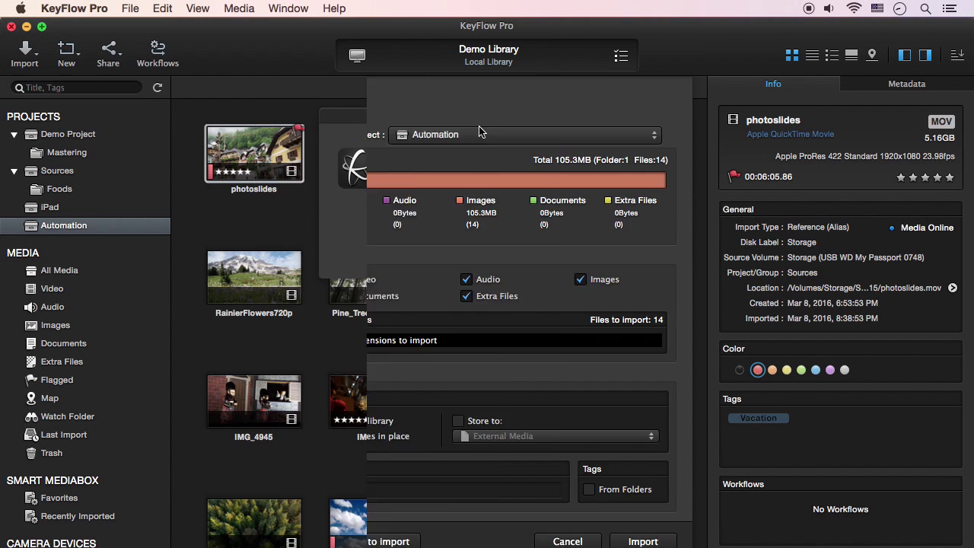
left_click(599, 255)
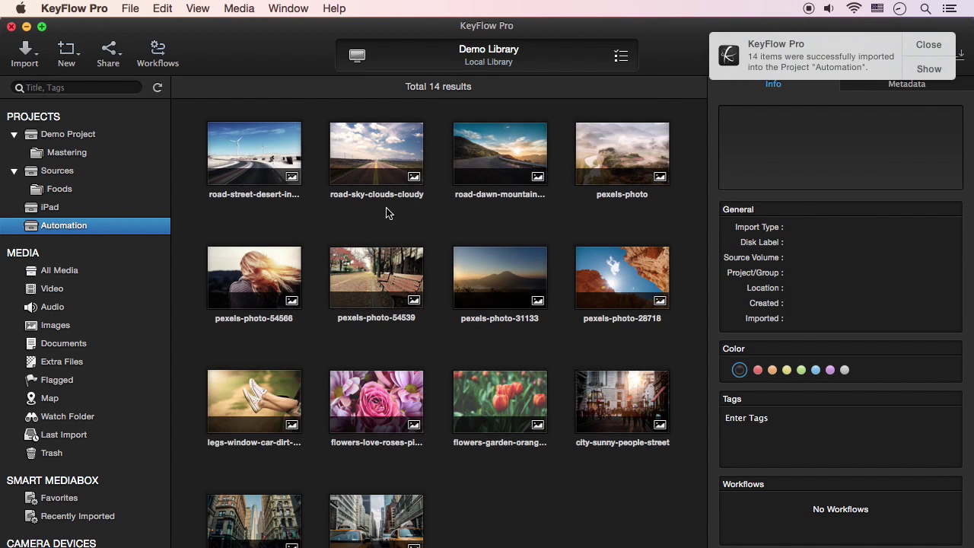
left_click(262, 171)
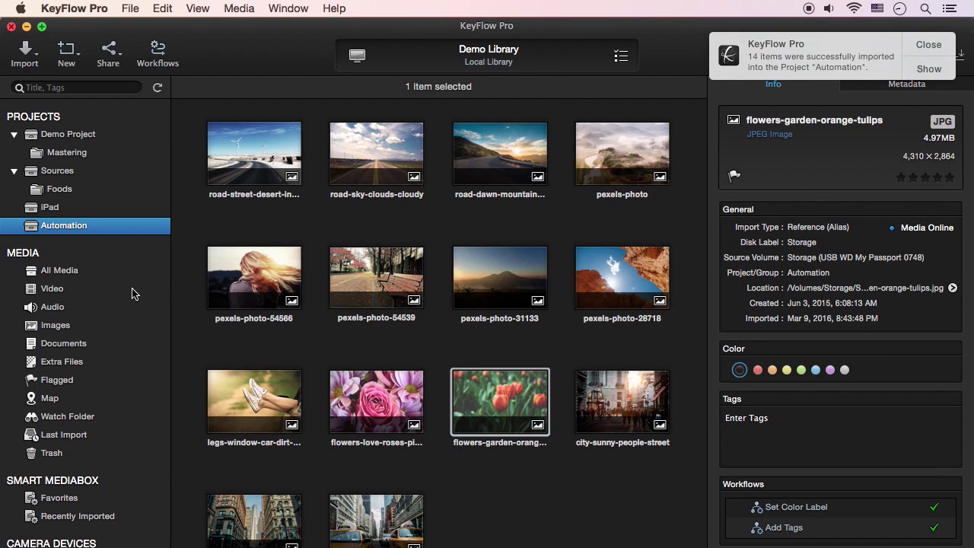
Step: Run the Review workflow on the first two video clips, including photoslides, and check its progress
left_click(52, 289)
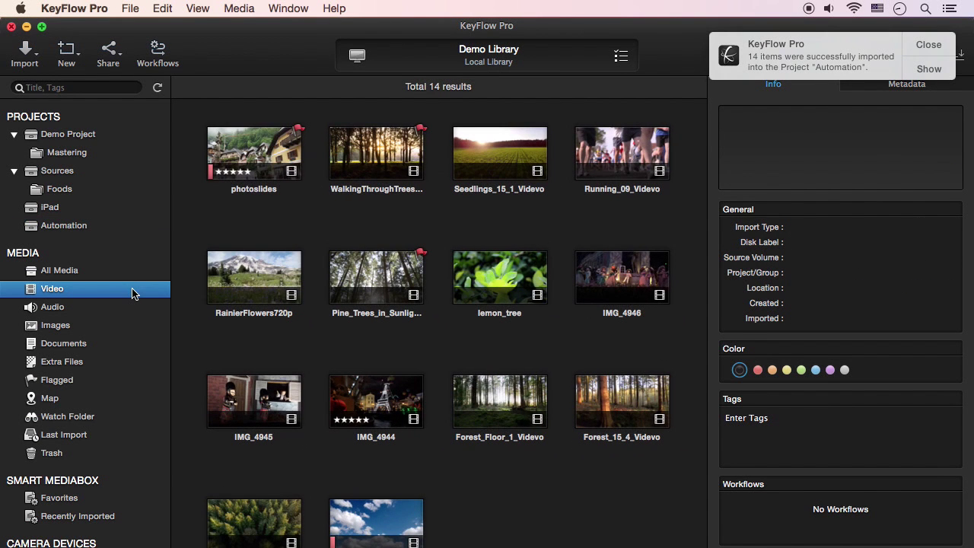
left_click_drag(188, 152, 405, 175)
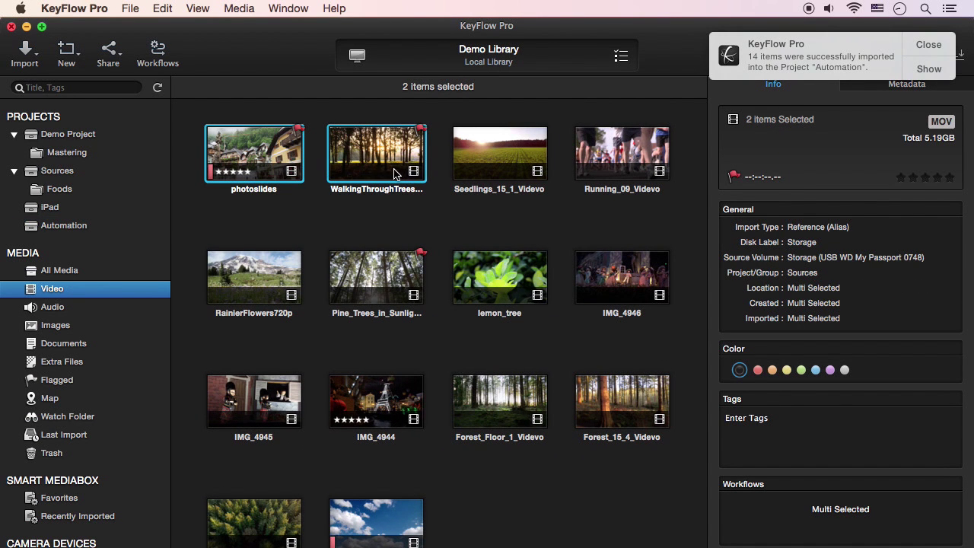
right_click(394, 173)
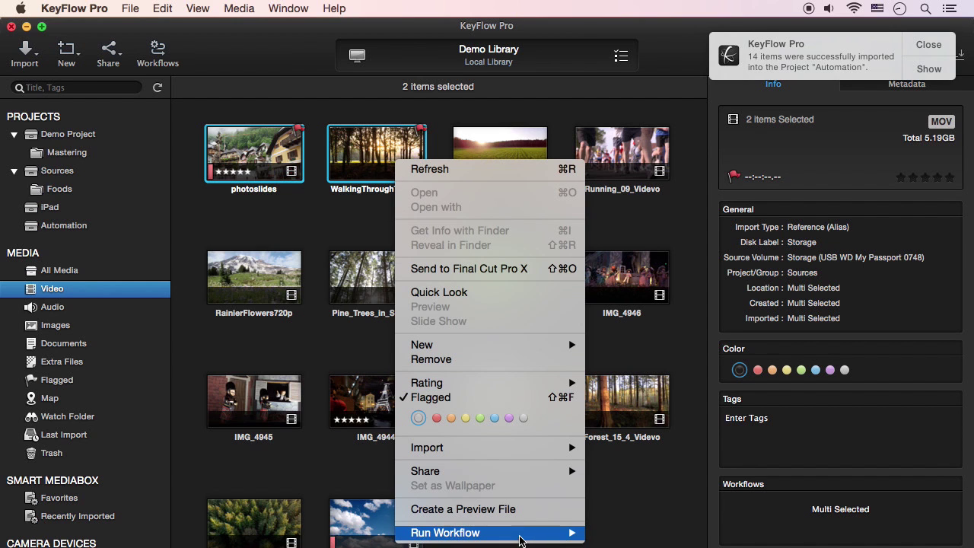
mouse_move(523, 535)
left_click(661, 519)
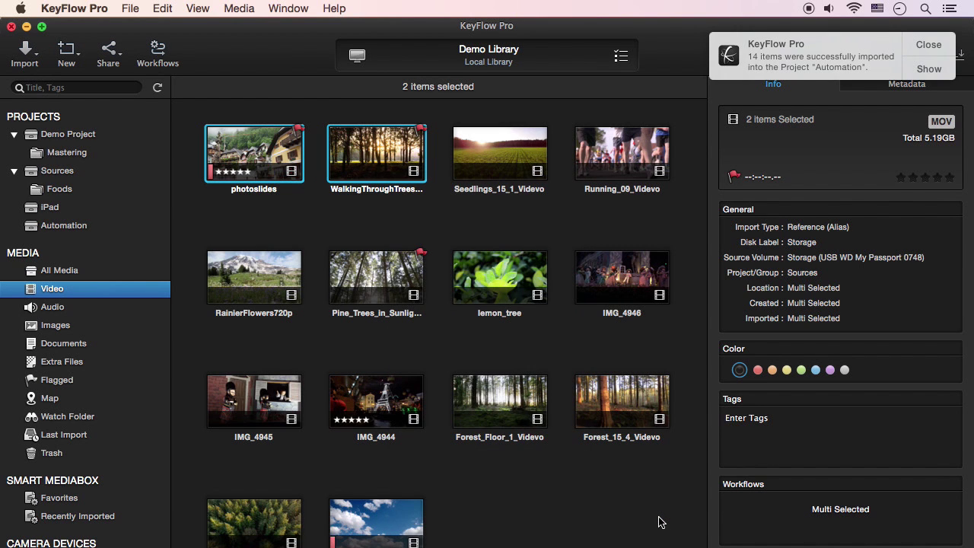
left_click(252, 174)
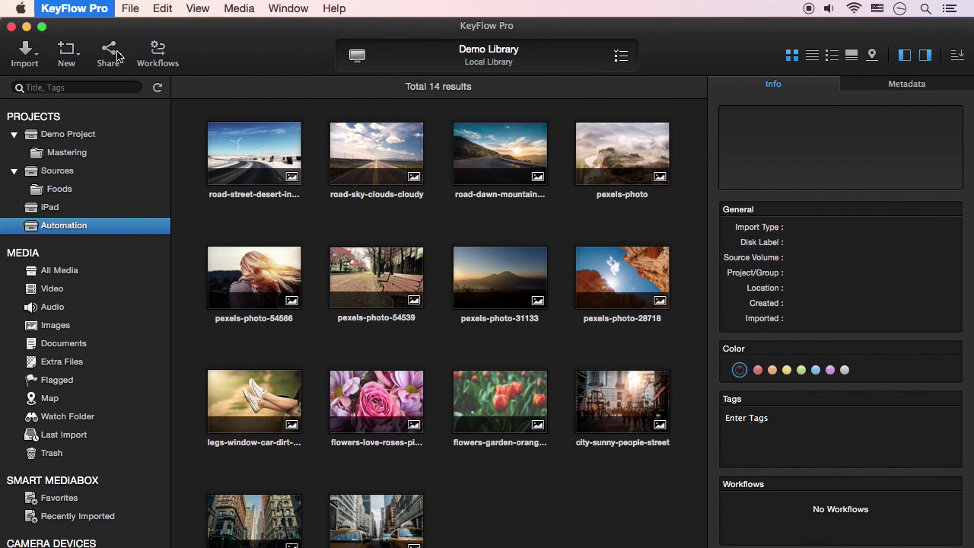
Step: Add the Desktop 'Watch Folder' as a watch folder importing into Automation, stored inside the library
left_click(578, 105)
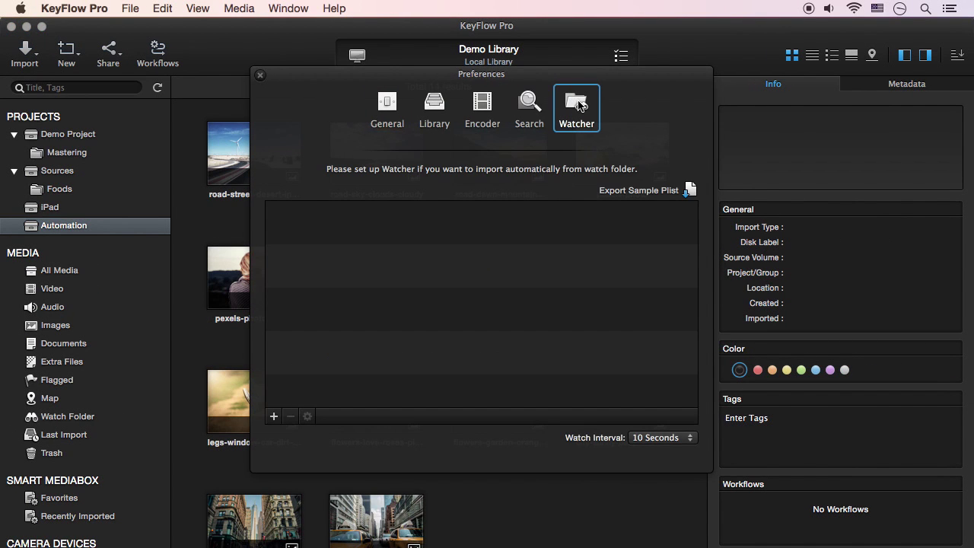
left_click(274, 416)
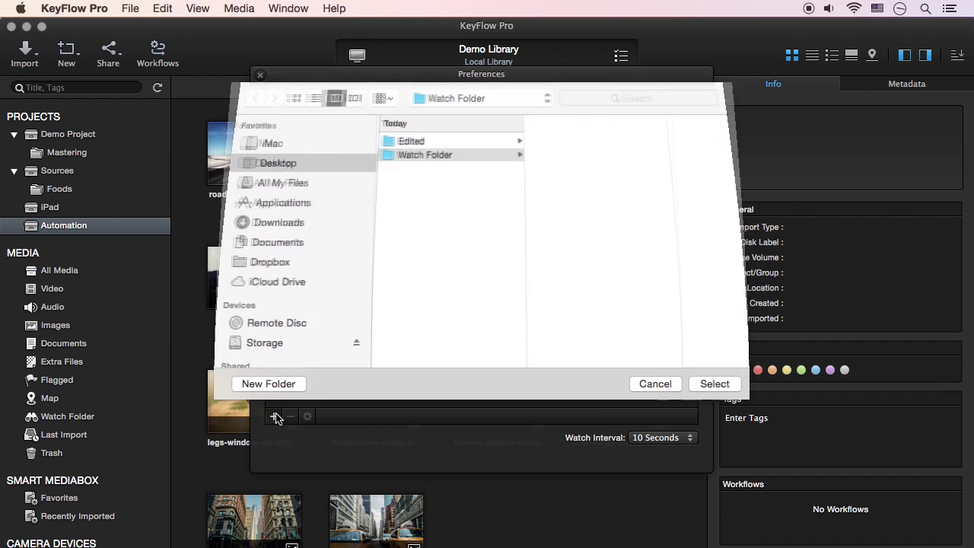
left_click(712, 384)
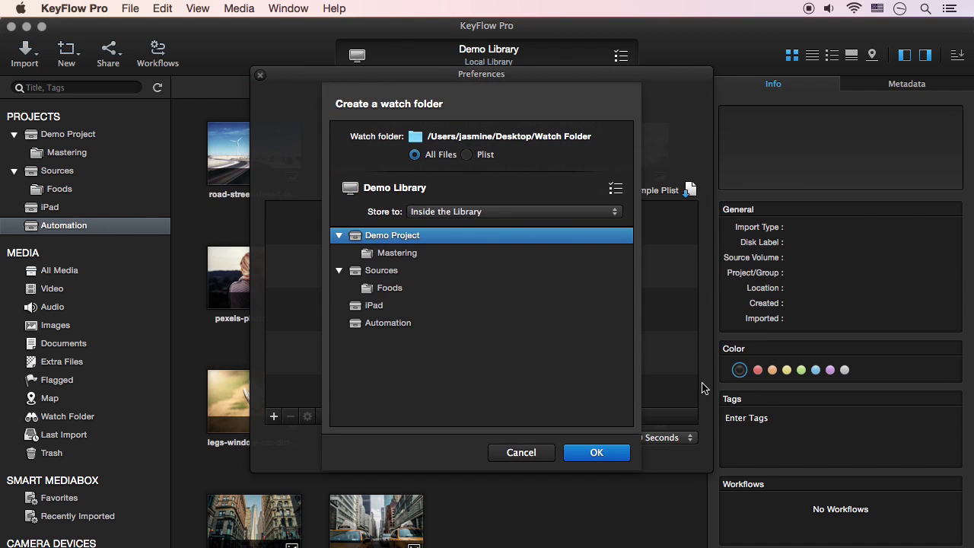
left_click(463, 324)
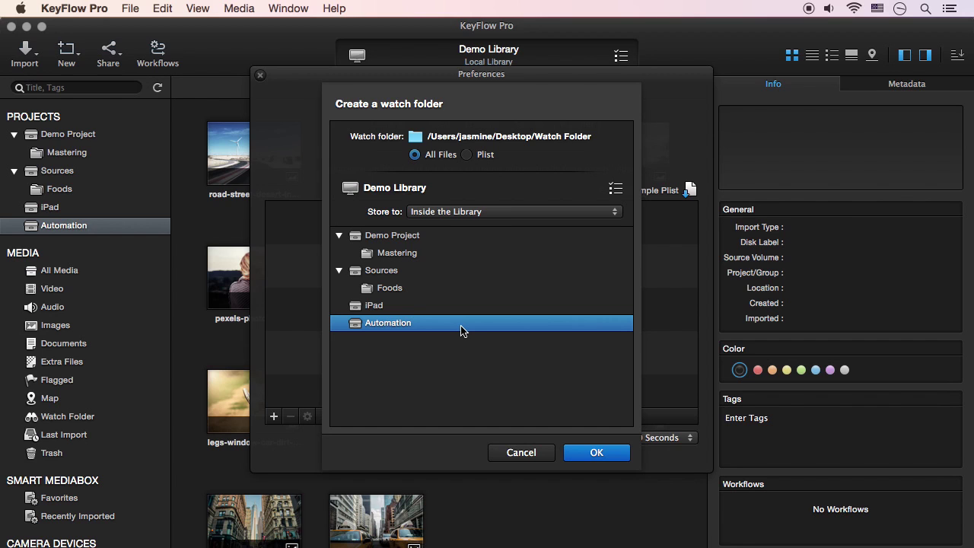
left_click(491, 213)
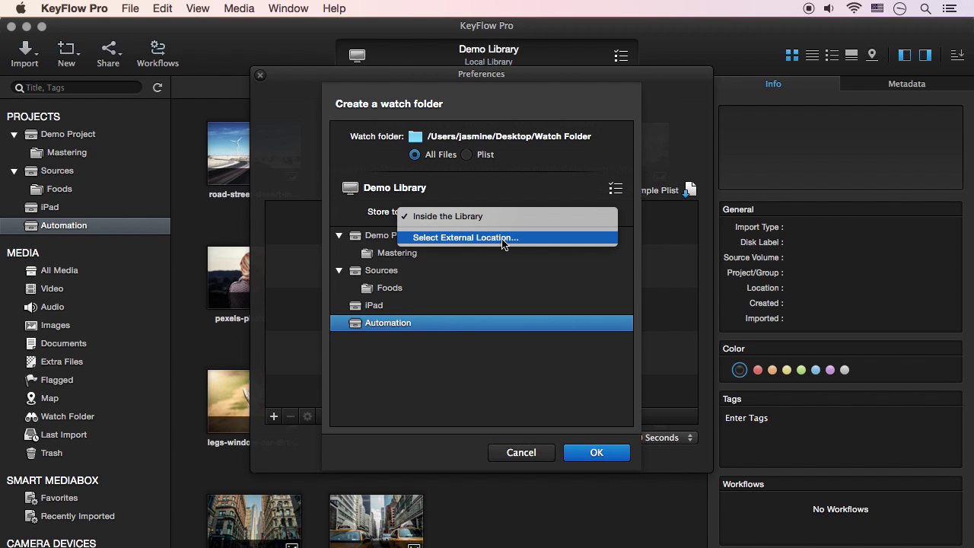
left_click(506, 219)
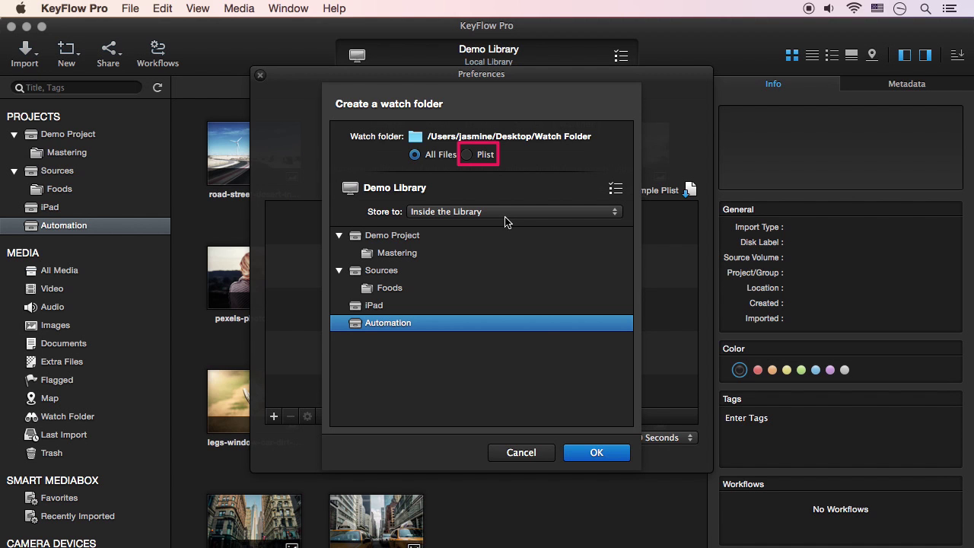
left_click(597, 452)
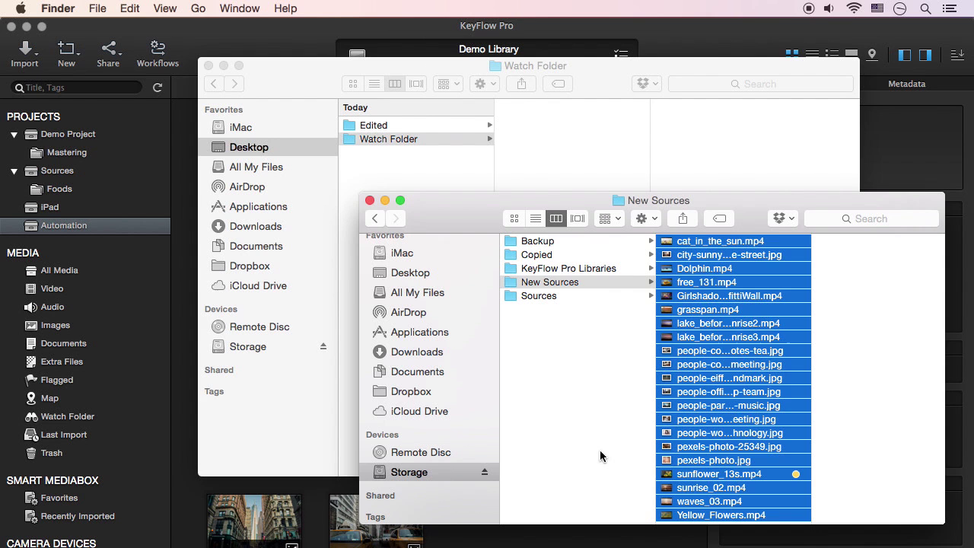
Step: Copy the eighteen media files from Finder into the Desktop Watch Folder for import into Automation
left_click_drag(711, 266, 583, 157)
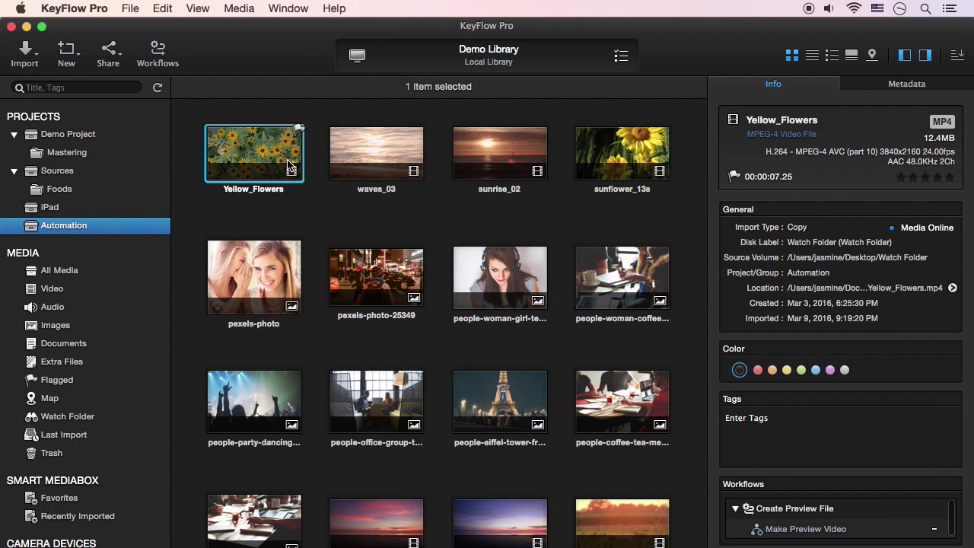
key("super+comma")
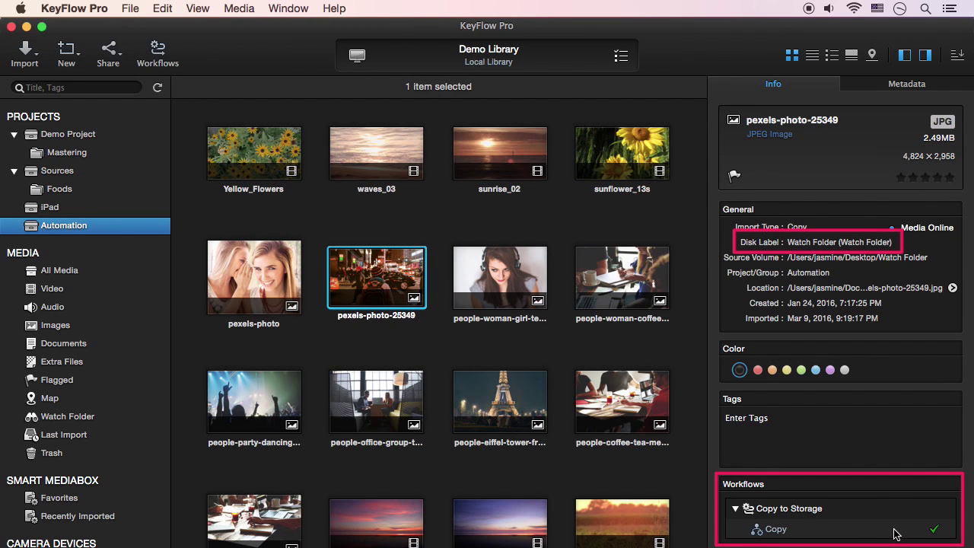
scroll(898, 534, "down", 3)
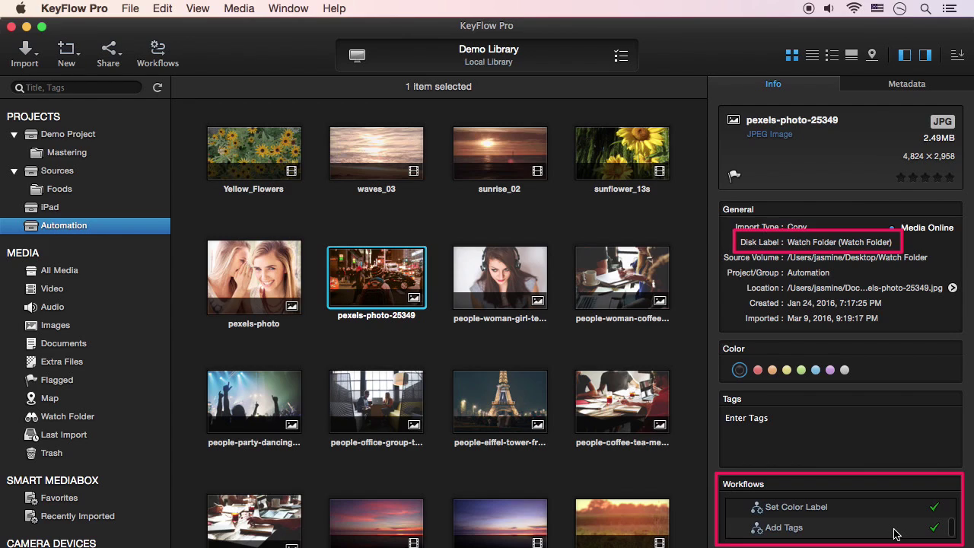